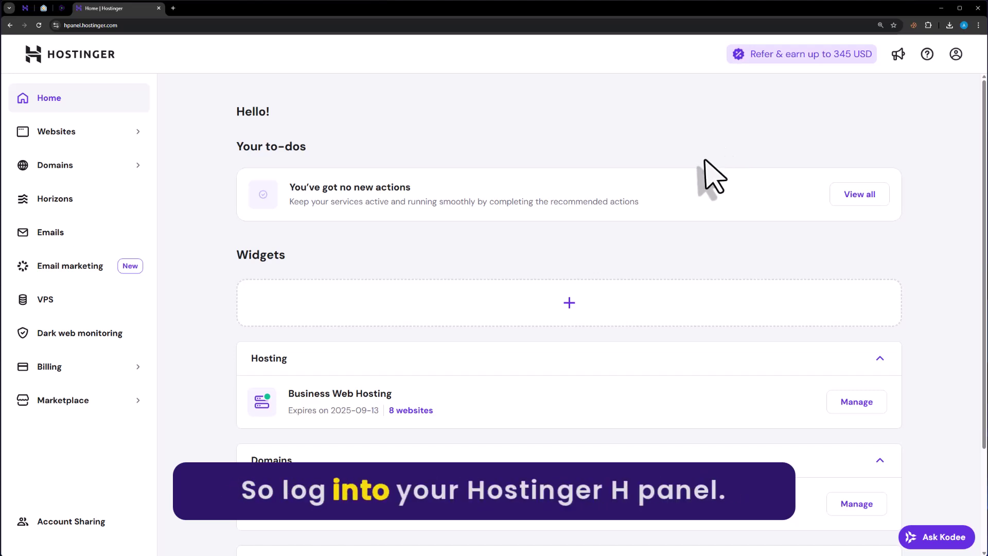
# Open the Hosting plan's dashboard and switch the website picker to newsite.atharweb.com
pyautogui.scroll(-3, 679, 165)
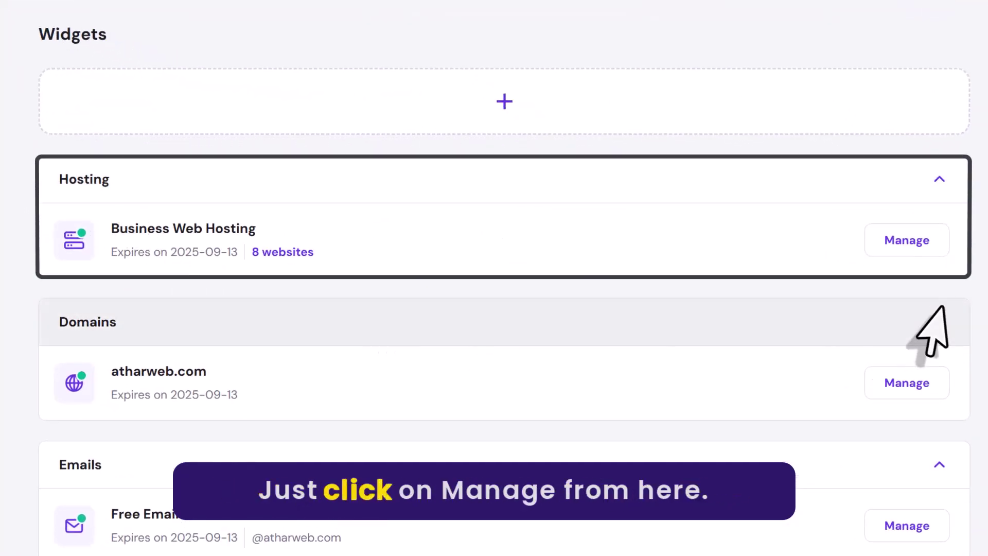
pyautogui.click(944, 246)
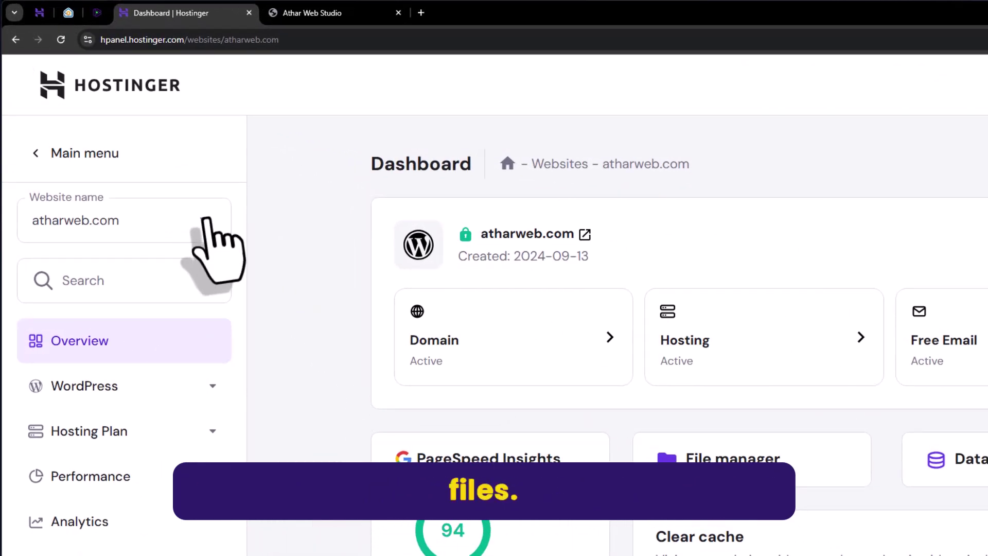
pyautogui.click(123, 139)
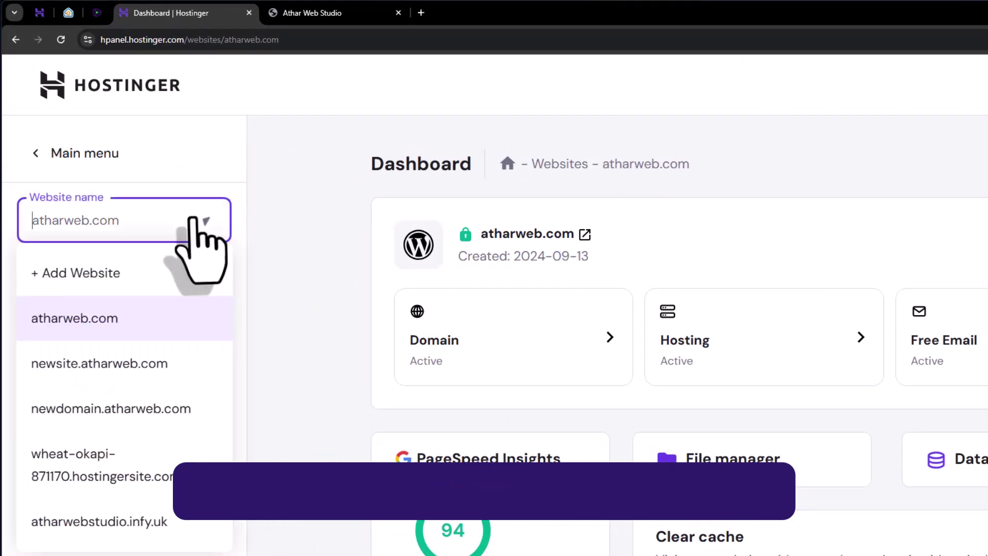
pyautogui.click(155, 366)
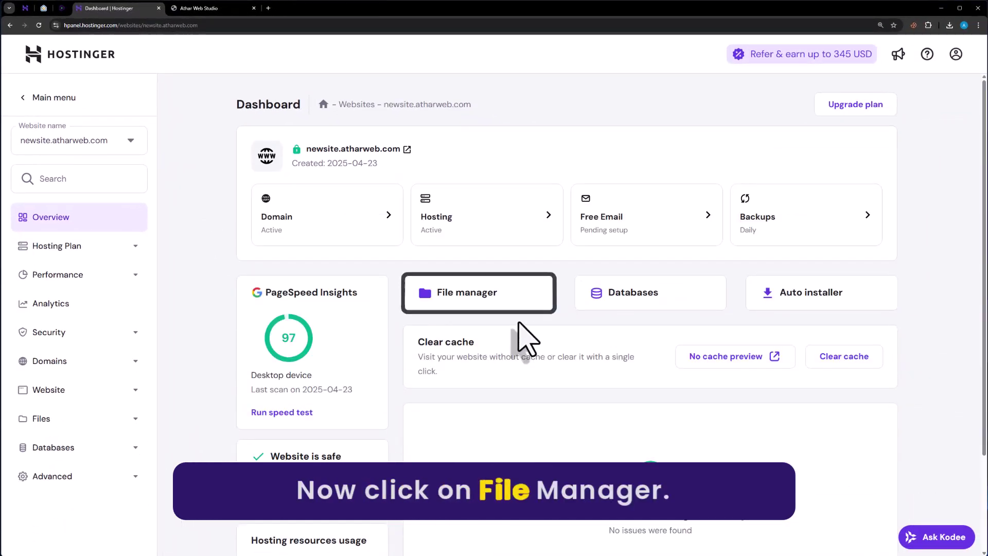
# Upload htaccess.zip from Downloads into the empty public_html folder in File Manager
pyautogui.click(495, 304)
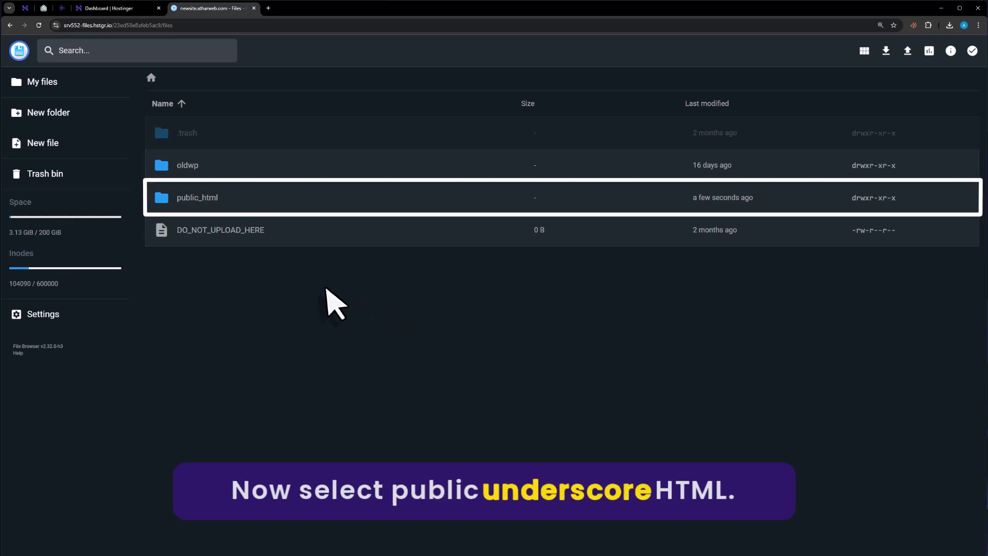
pyautogui.doubleClick(254, 207)
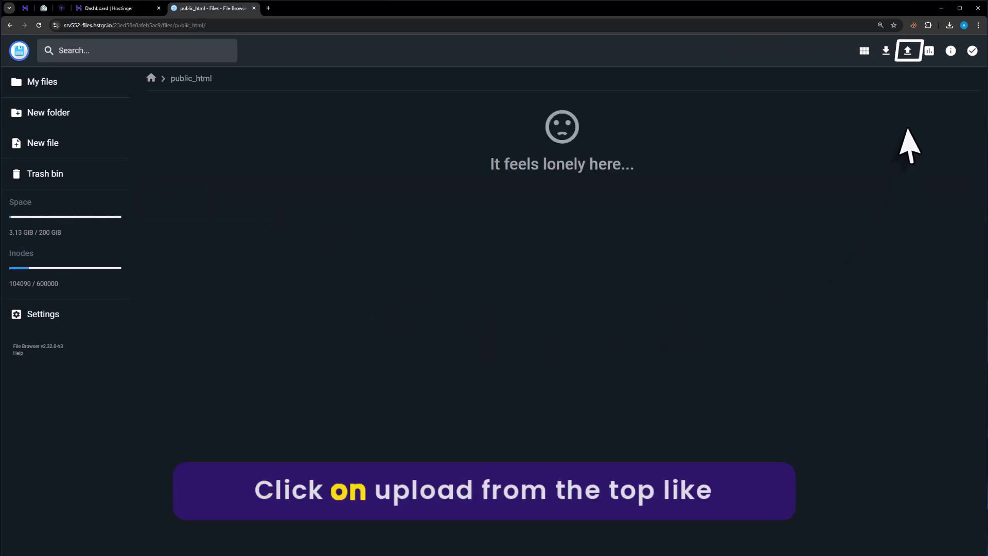
pyautogui.click(907, 57)
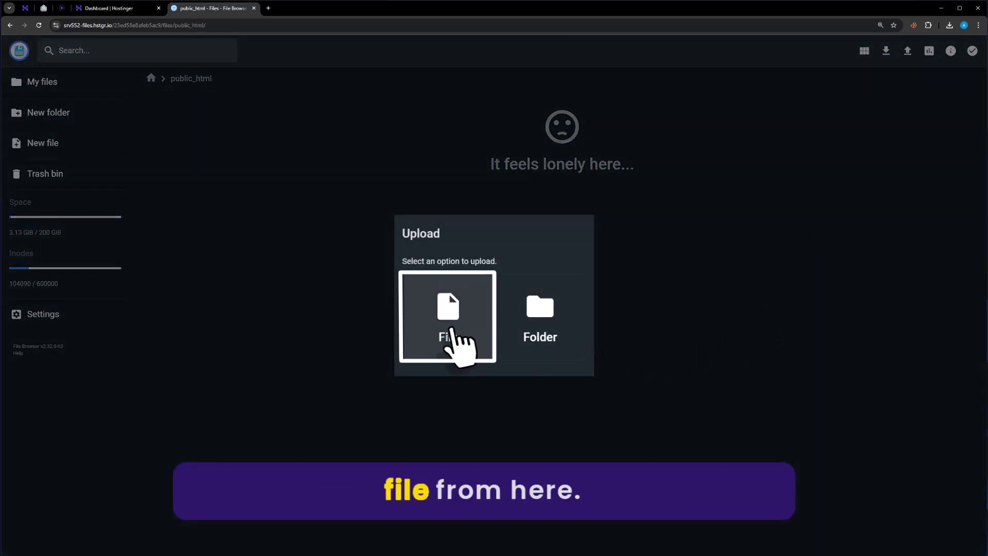
pyautogui.click(450, 332)
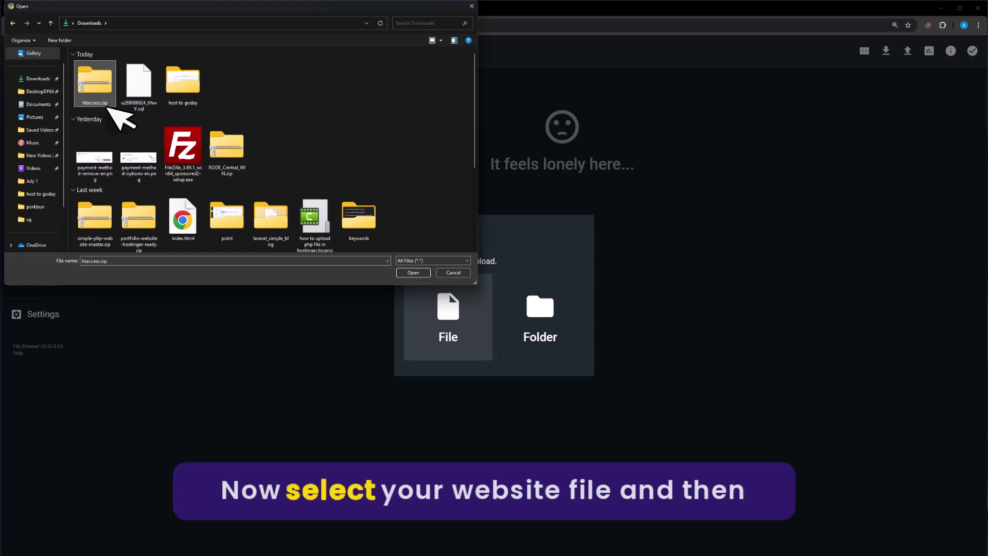
pyautogui.click(417, 274)
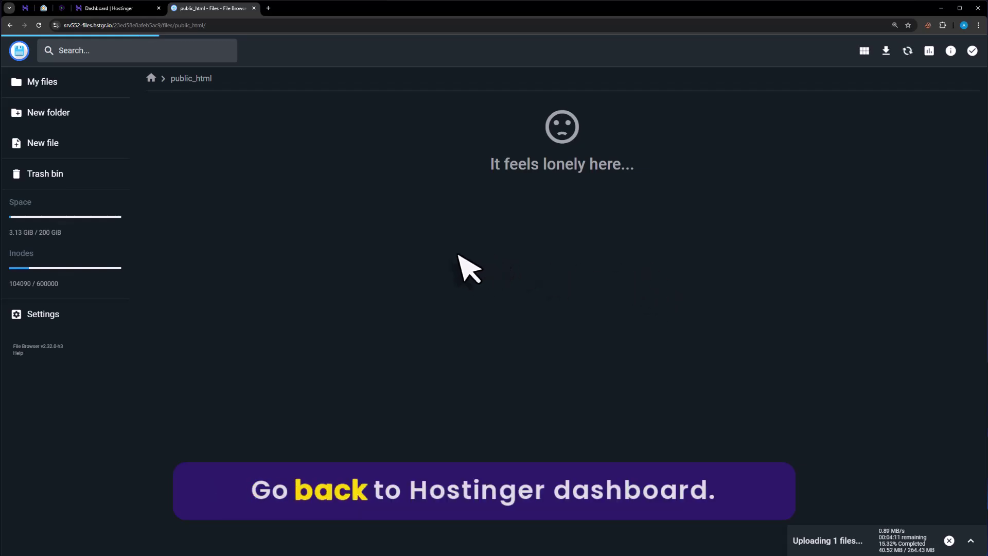
# Create MySQL database 'uploadtuts' with its own user under Databases > Management
pyautogui.click(117, 8)
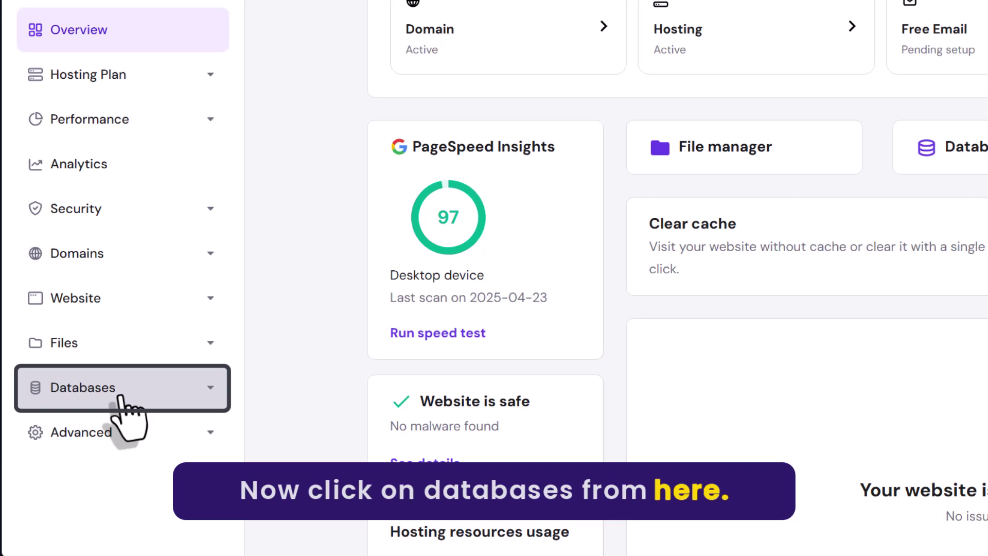
pyautogui.click(99, 423)
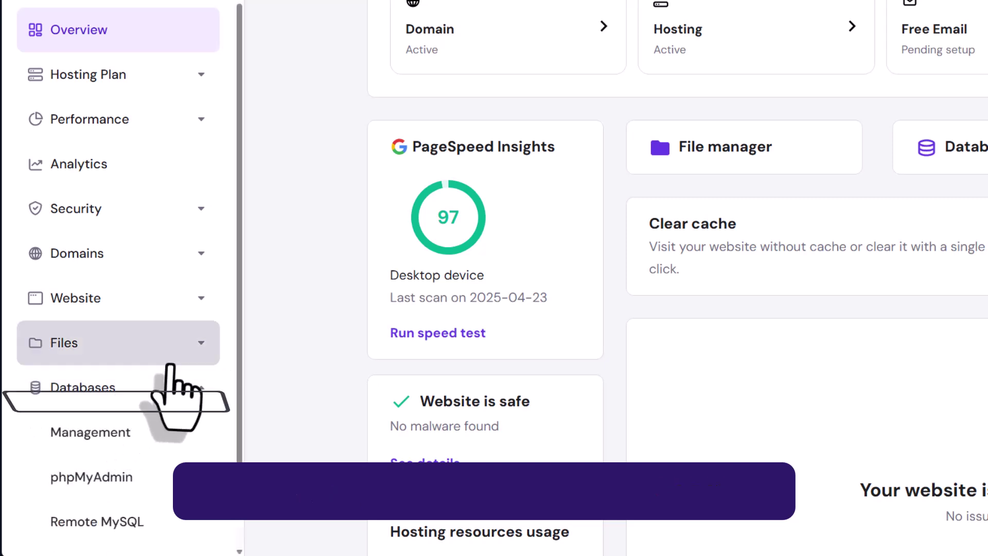
pyautogui.click(139, 432)
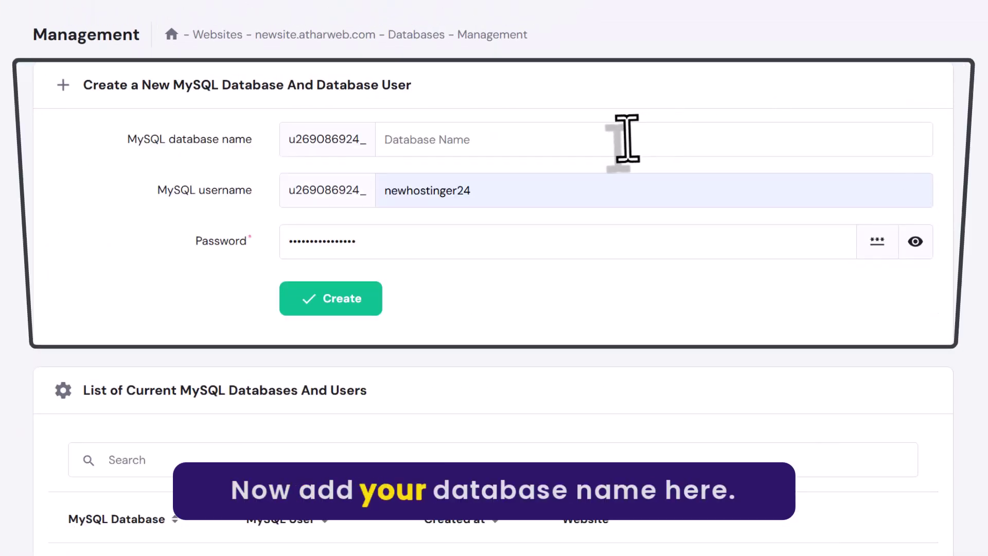
pyautogui.click(574, 140)
pyautogui.write('uploadtuts')
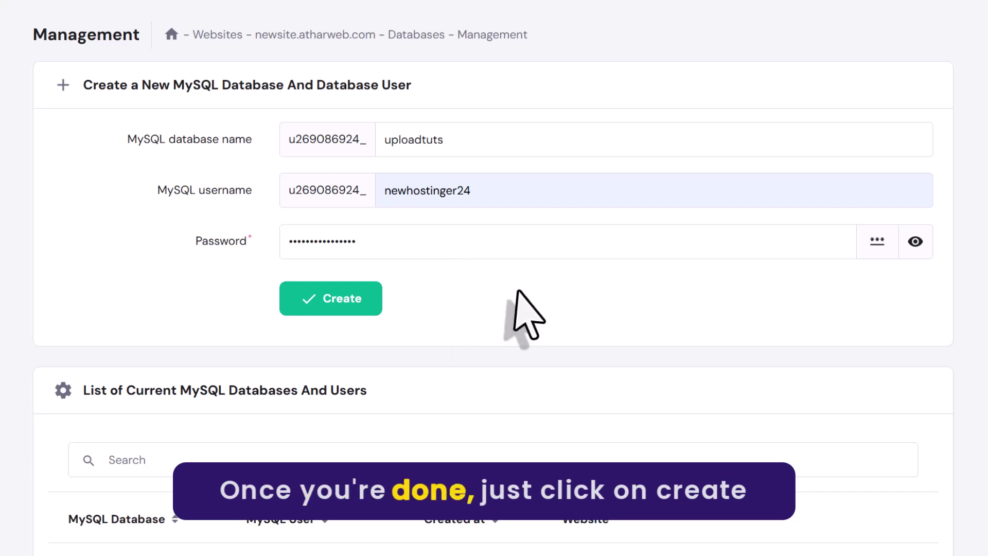
pyautogui.click(360, 309)
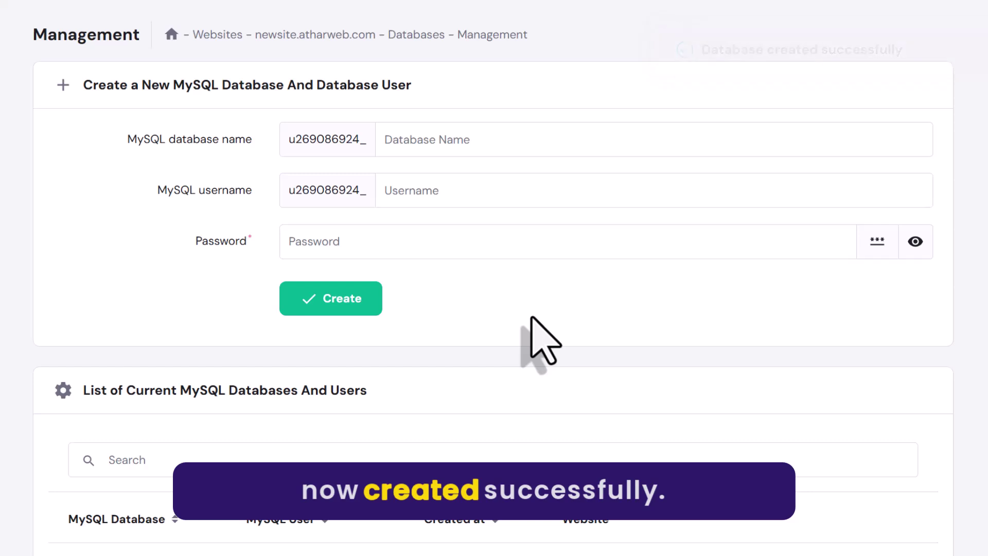
pyautogui.scroll(-3, 606, 308)
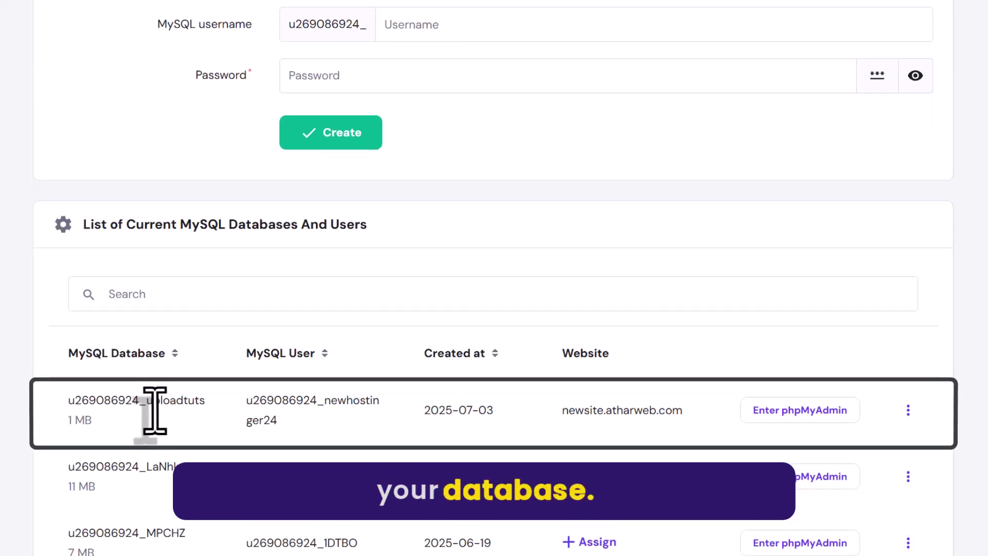
pyautogui.click(801, 412)
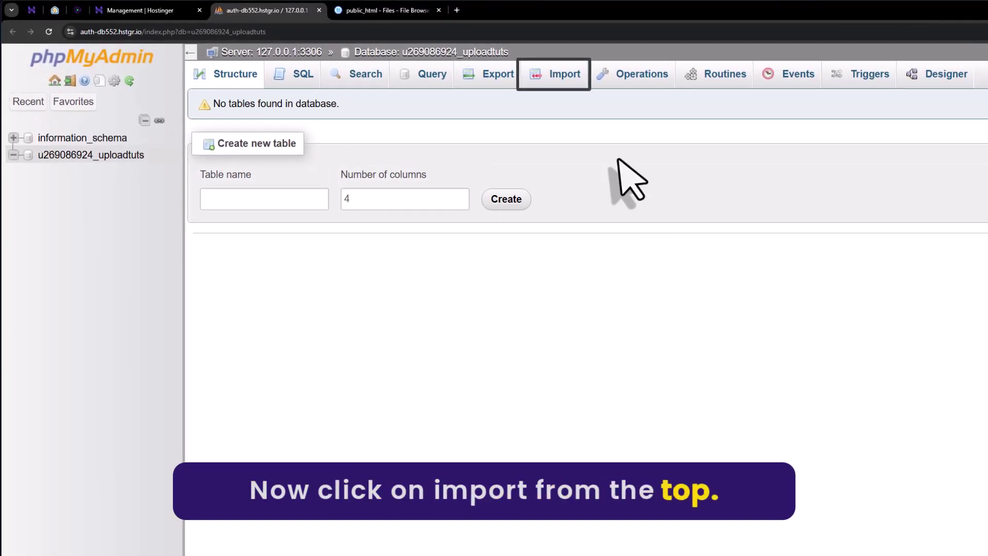
pyautogui.click(564, 77)
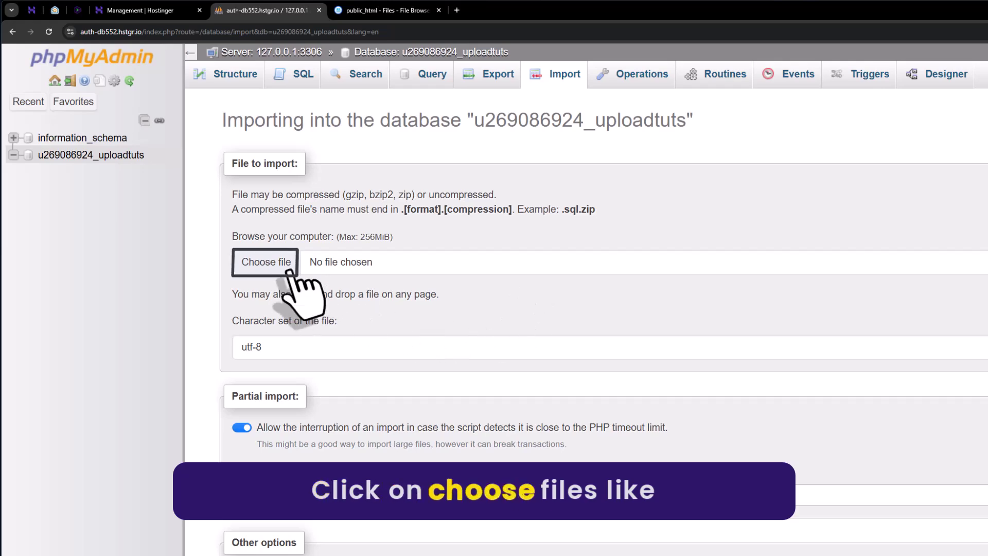
pyautogui.click(288, 267)
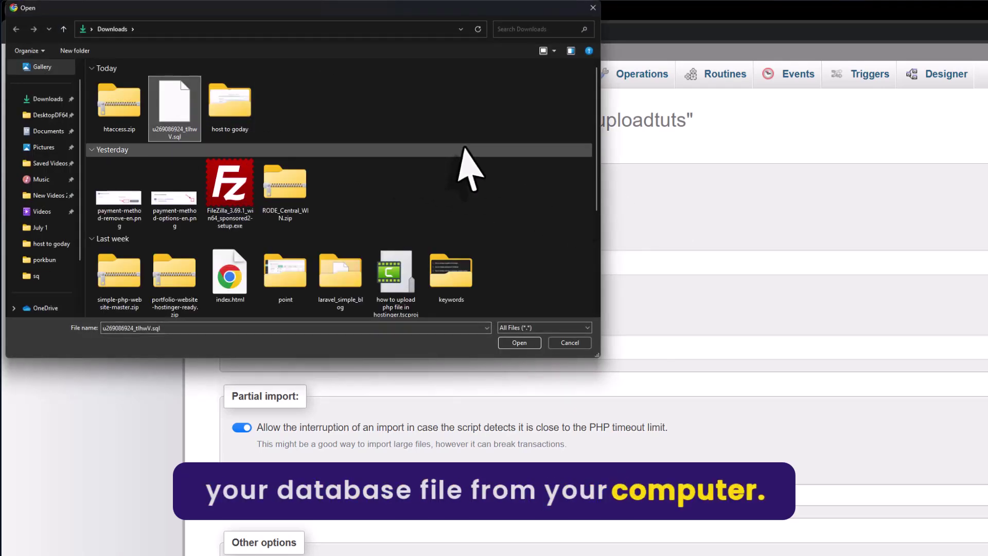
pyautogui.click(519, 342)
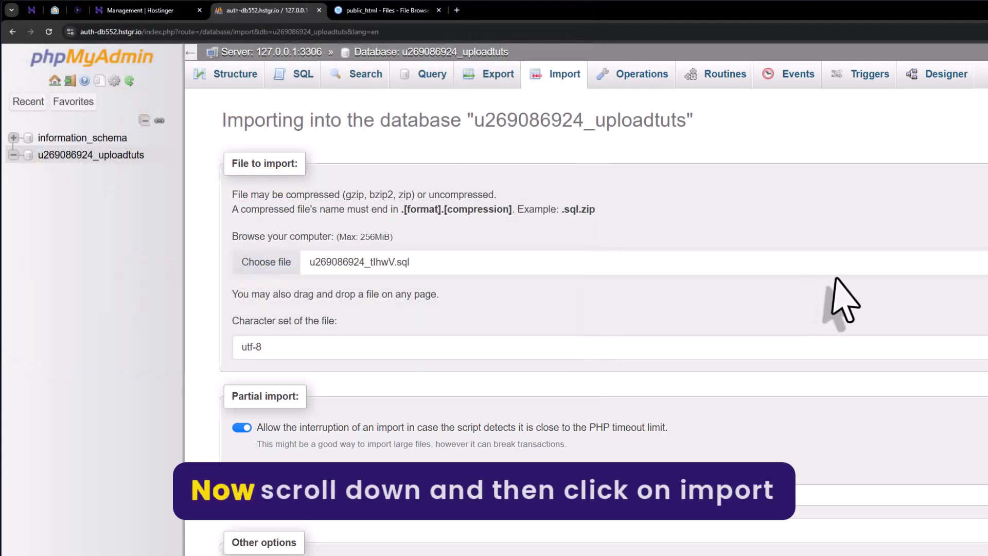
pyautogui.scroll(-7, 844, 298)
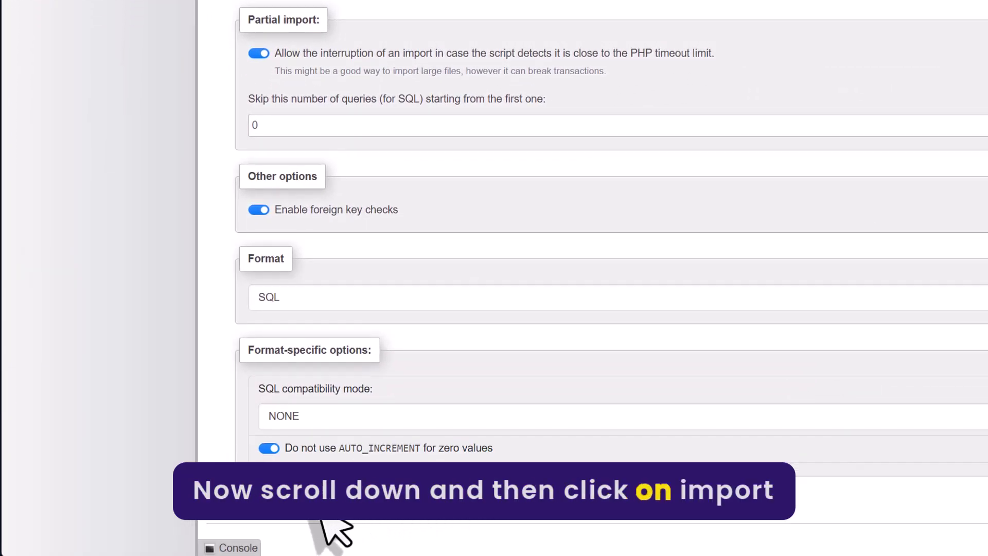
pyautogui.click(281, 530)
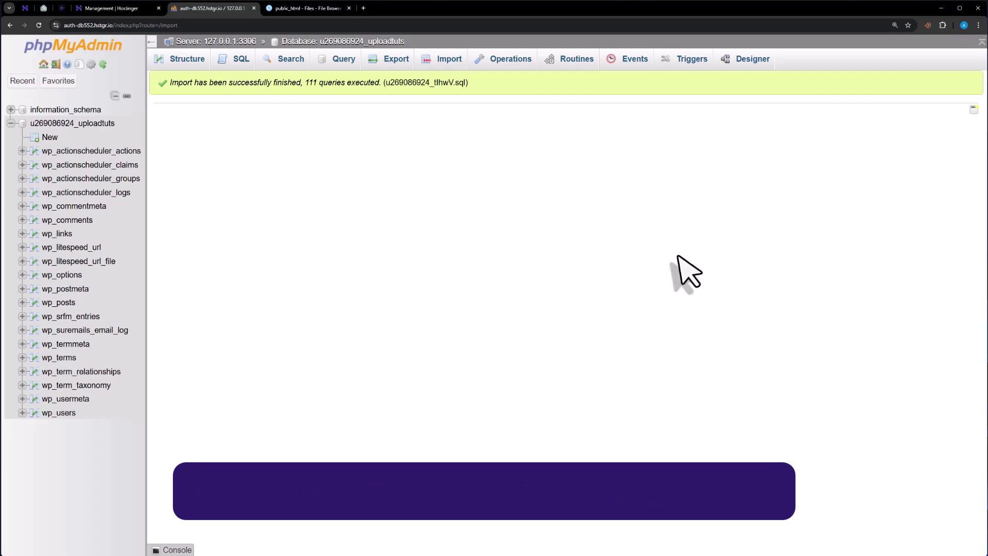
# Extract htaccess.zip into a new folder named 'files' inside public_html
pyautogui.click(308, 9)
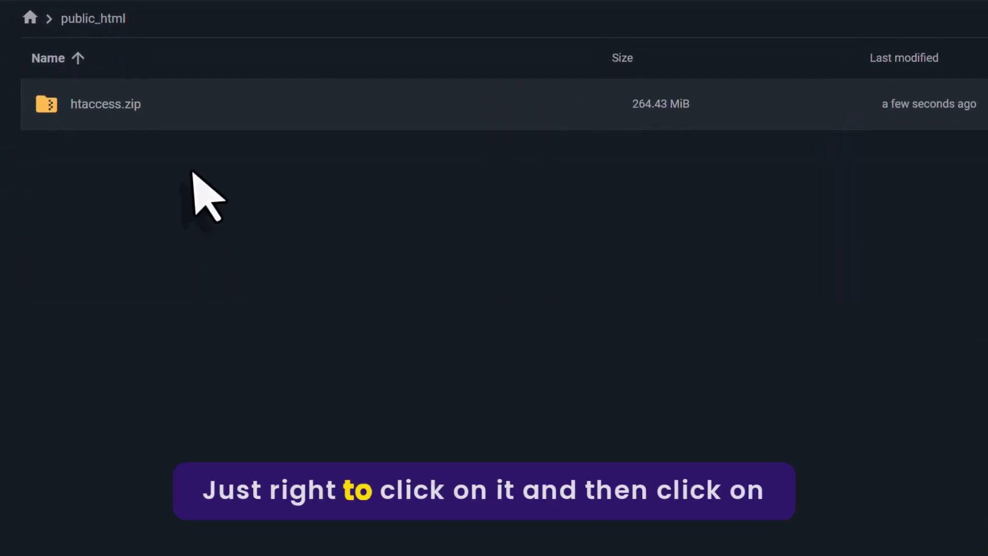
pyautogui.rightClick(158, 109)
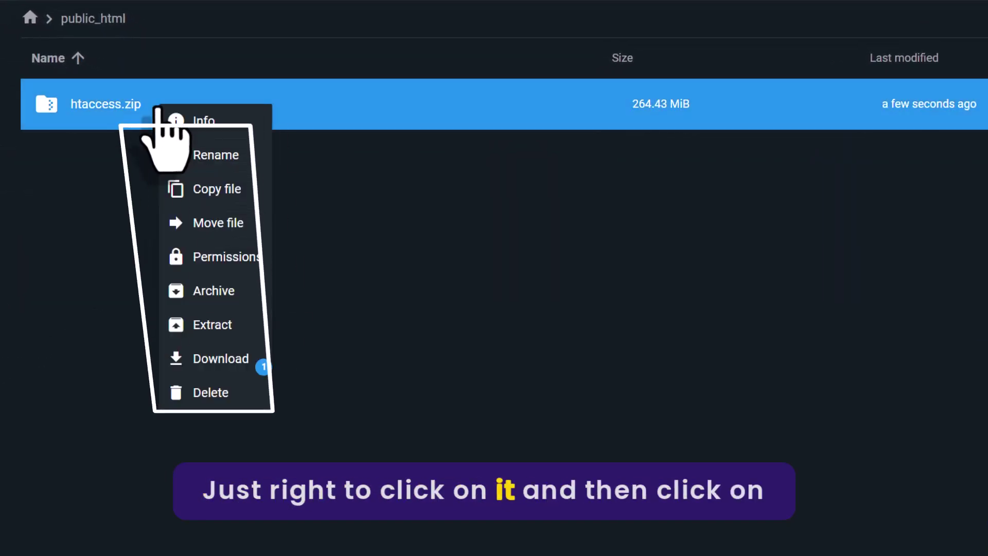
pyautogui.click(240, 331)
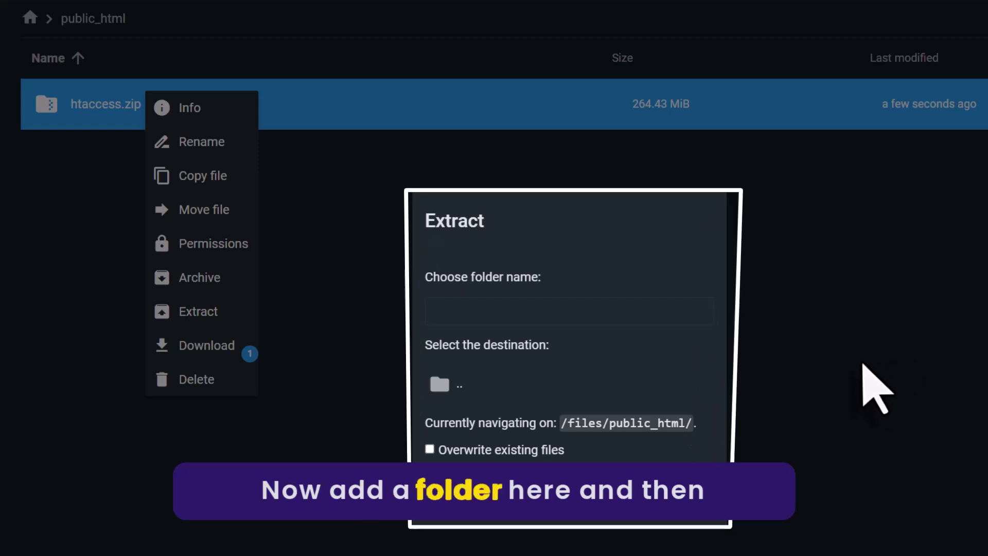
pyautogui.click(637, 311)
pyautogui.write('fil')
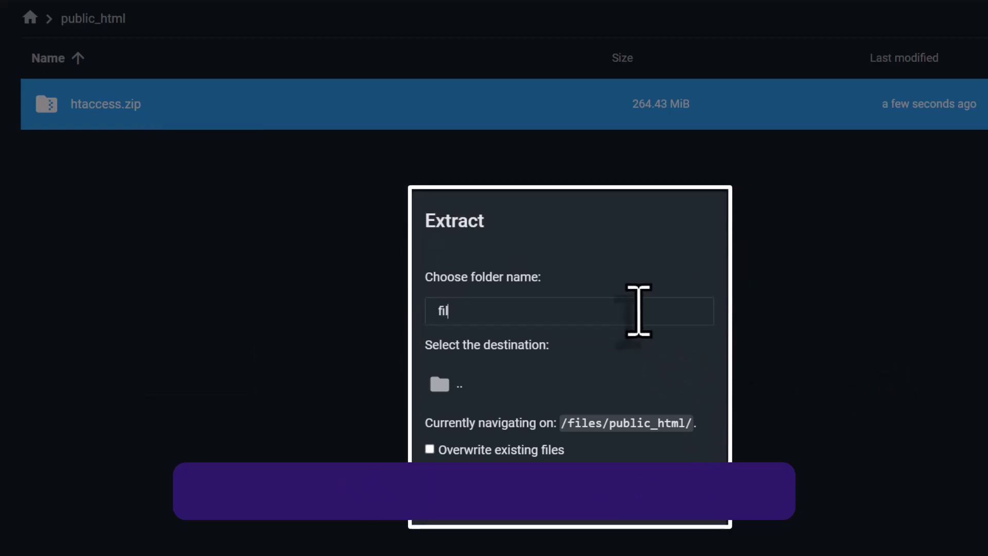
pyautogui.write('es')
pyautogui.press('Return')
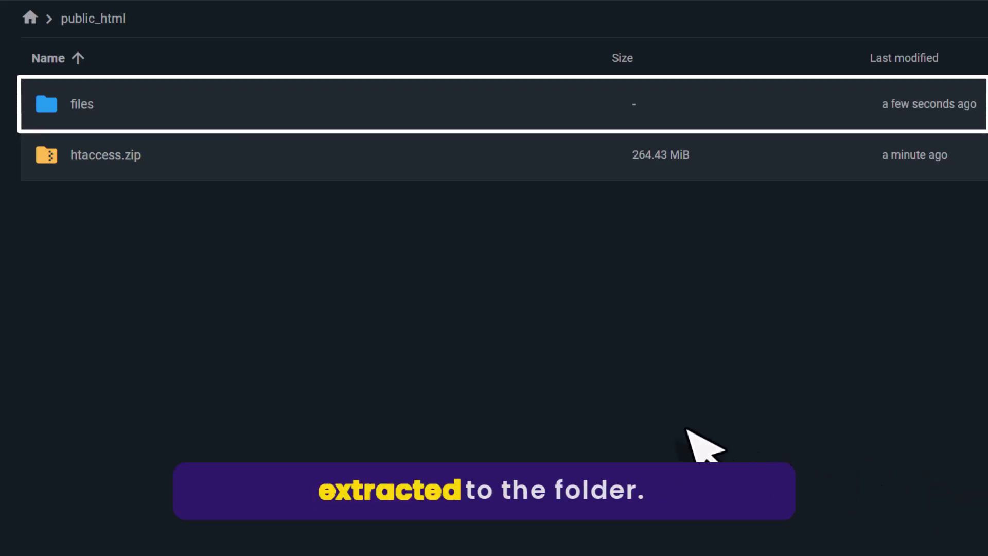
# Move everything in the files folder, including wp-admin and wp-content, up into /public_html/
pyautogui.doubleClick(155, 122)
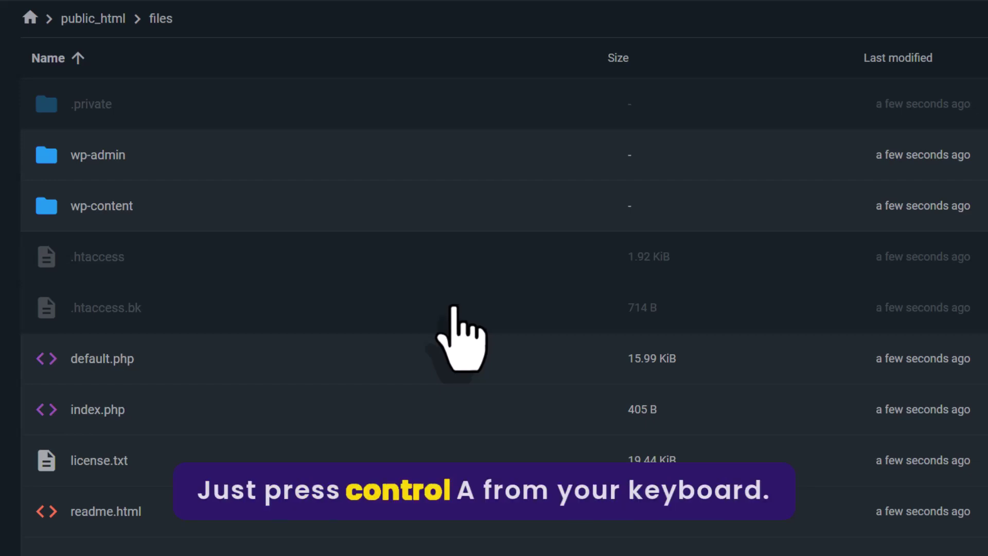
pyautogui.hotkey('ctrl', 'a')
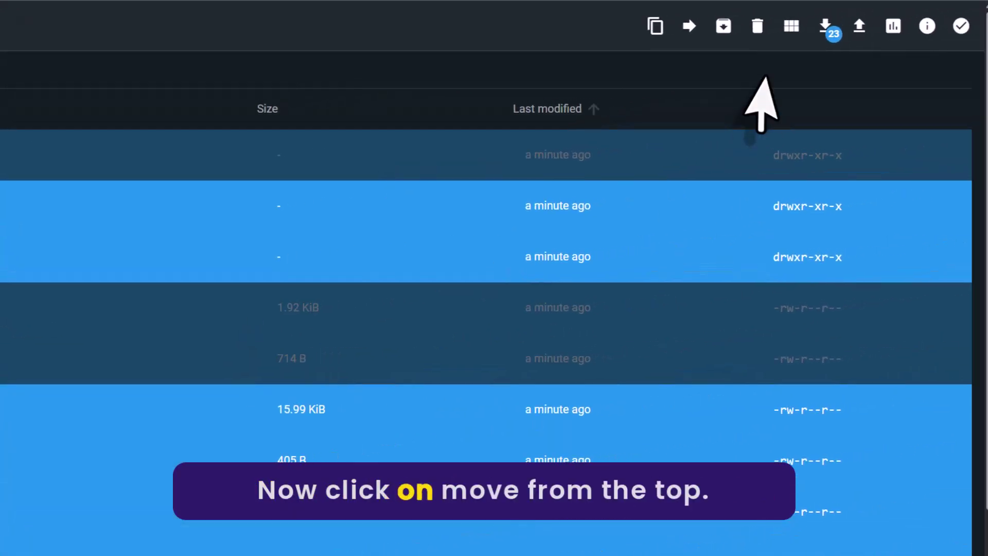
pyautogui.click(680, 29)
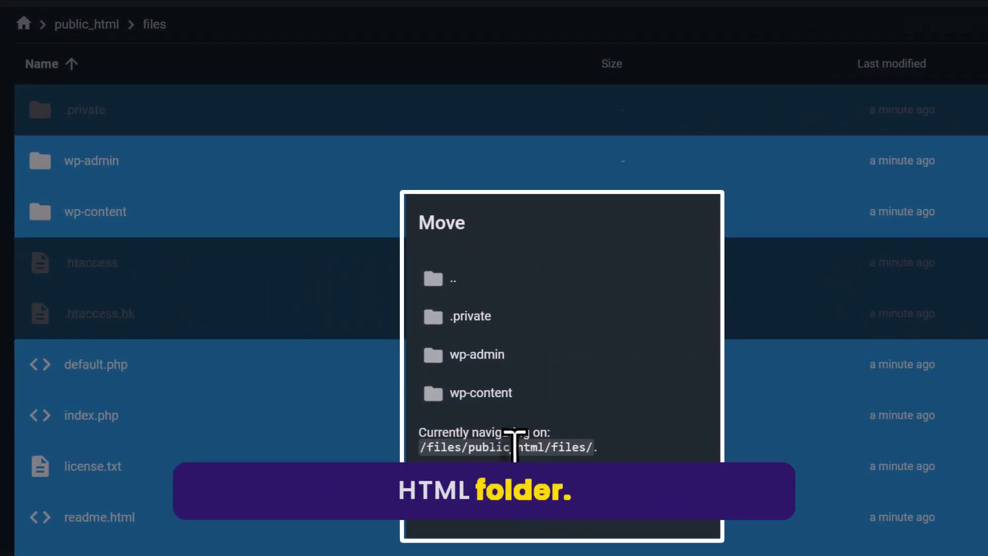
pyautogui.doubleClick(449, 288)
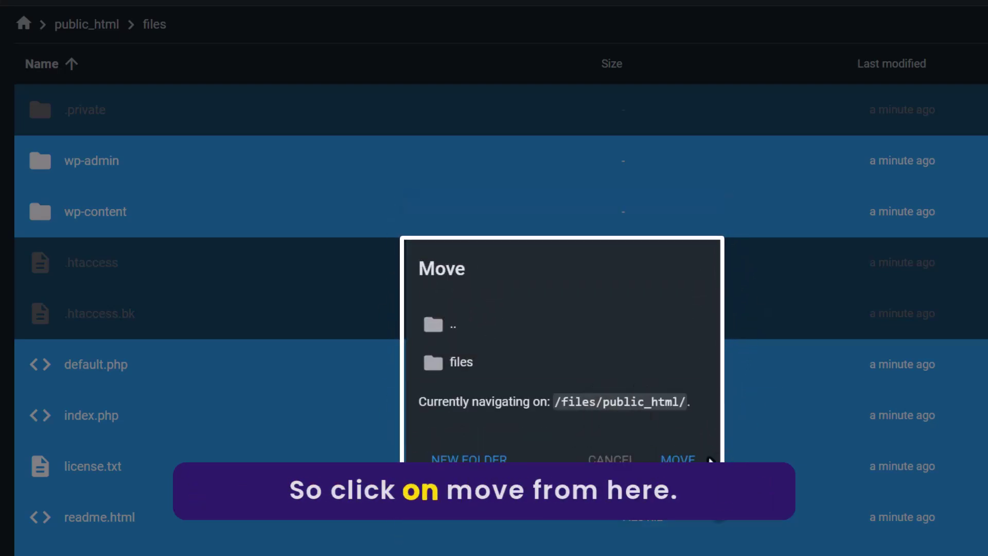
pyautogui.click(677, 459)
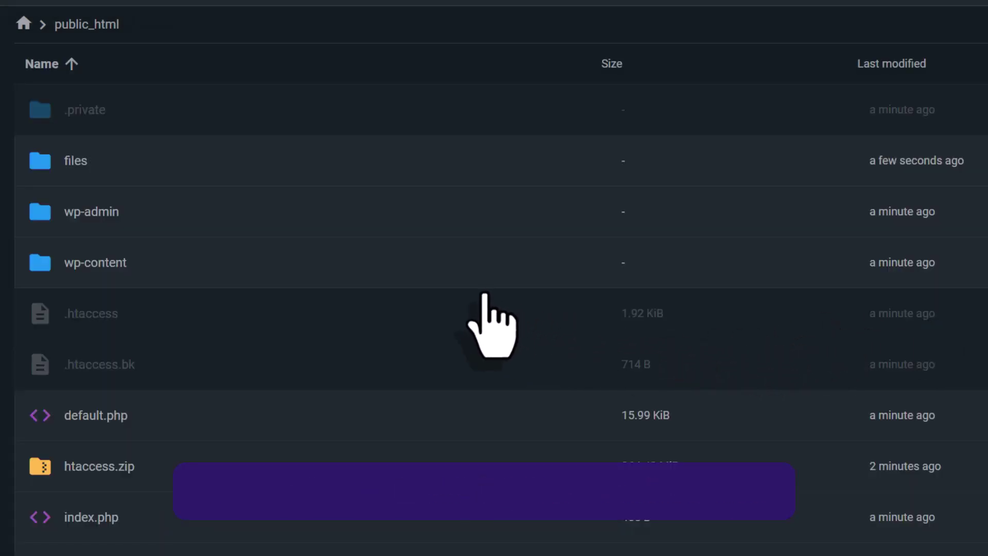
# Open public_html's wp-config.php in the File Manager editor
pyautogui.scroll(-7, 472, 329)
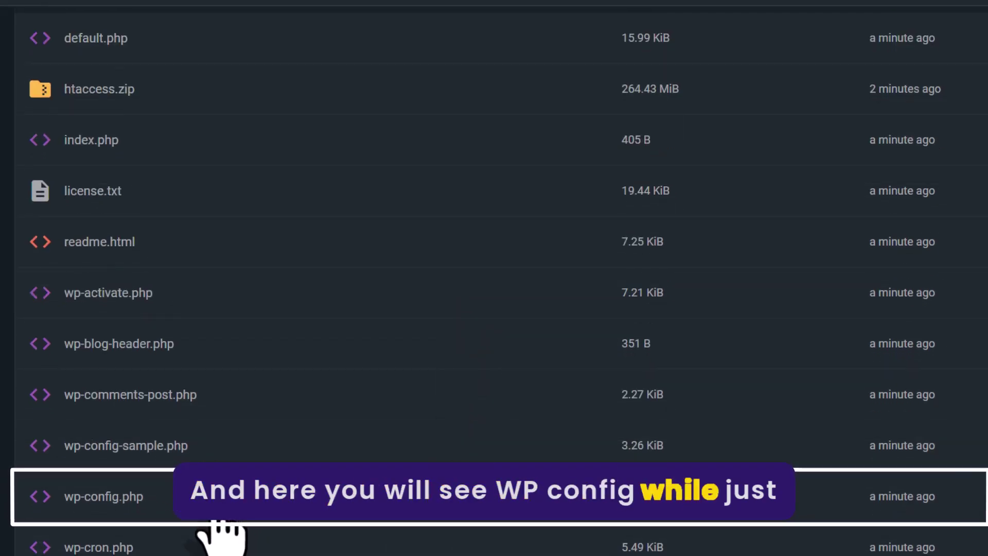
pyautogui.rightClick(188, 495)
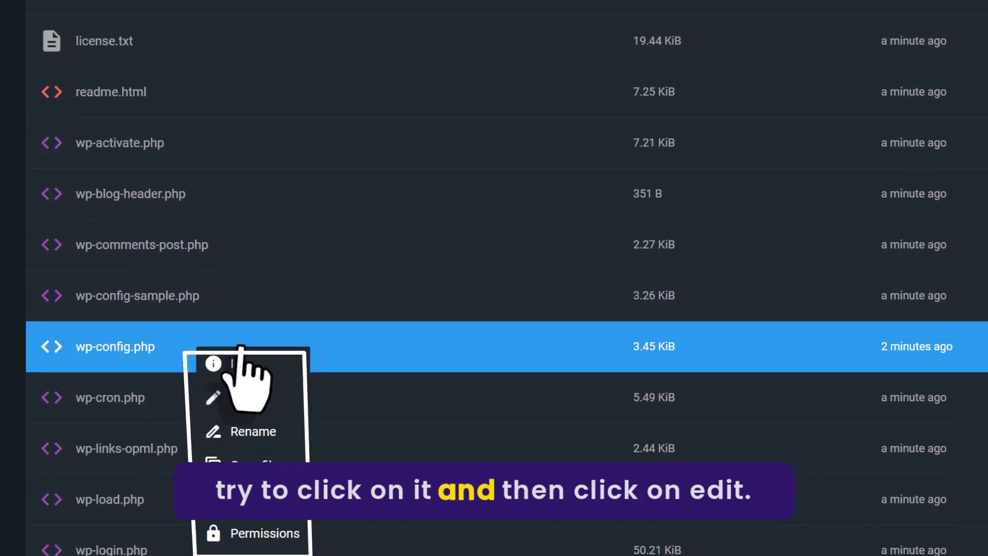
pyautogui.click(262, 399)
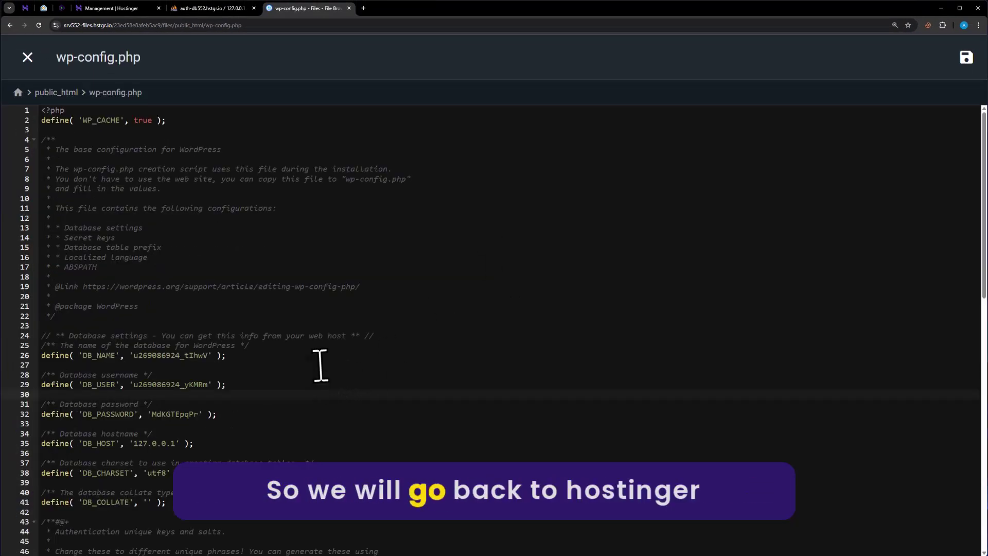
# Replace the DB_NAME value with the uploadtuts database name copied from hPanel
pyautogui.click(120, 12)
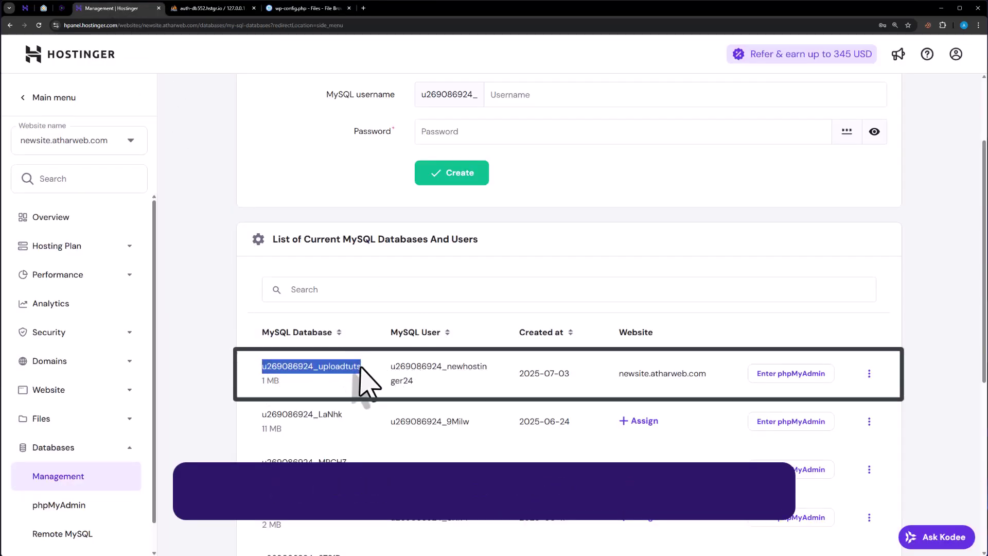
pyautogui.rightClick(419, 375)
pyautogui.click(432, 383)
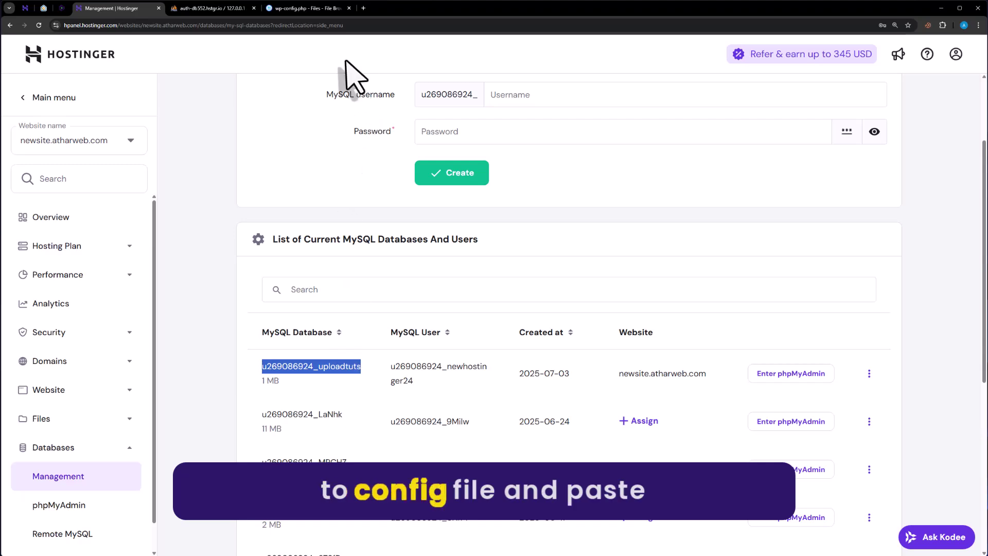
pyautogui.click(315, 11)
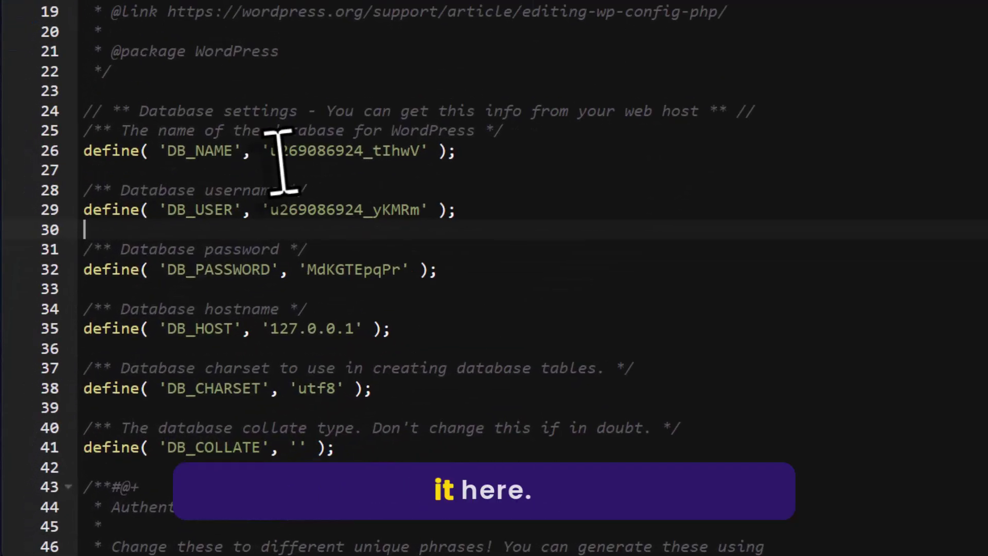
pyautogui.moveTo(310, 93); pyautogui.dragTo(481, 93)
pyautogui.rightClick(481, 95)
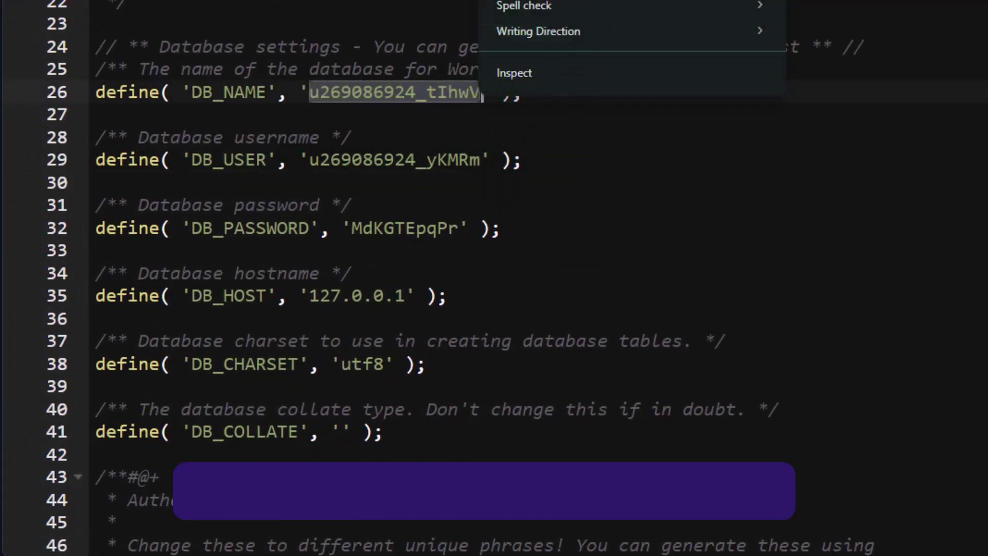
pyautogui.write('u269086924_uploadtuts')
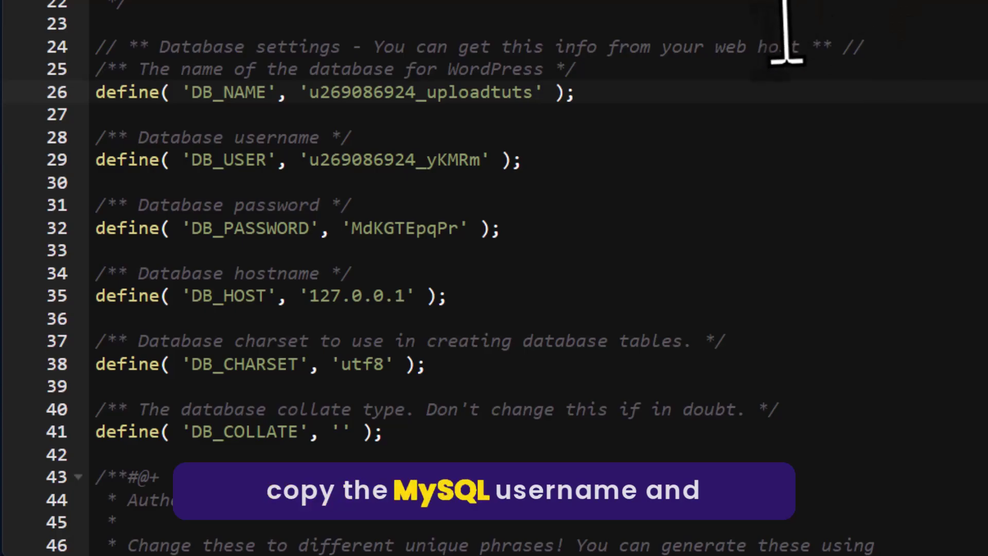
# Set DB_USER to the newhostinger24 MySQL user and paste its password into DB_PASSWORD
pyautogui.click(118, 9)
pyautogui.moveTo(391, 367); pyautogui.dragTo(397, 370)
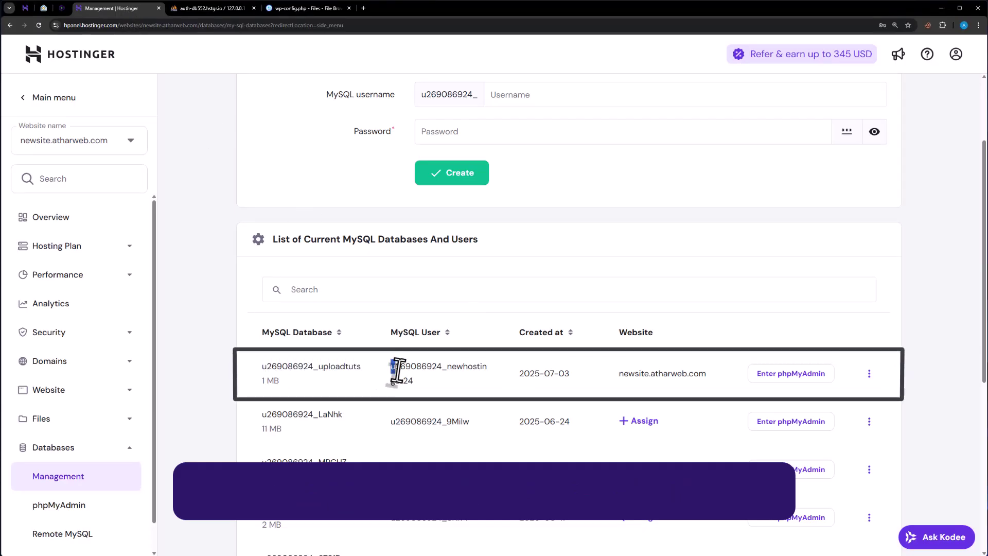
pyautogui.rightClick(418, 389)
pyautogui.click(425, 393)
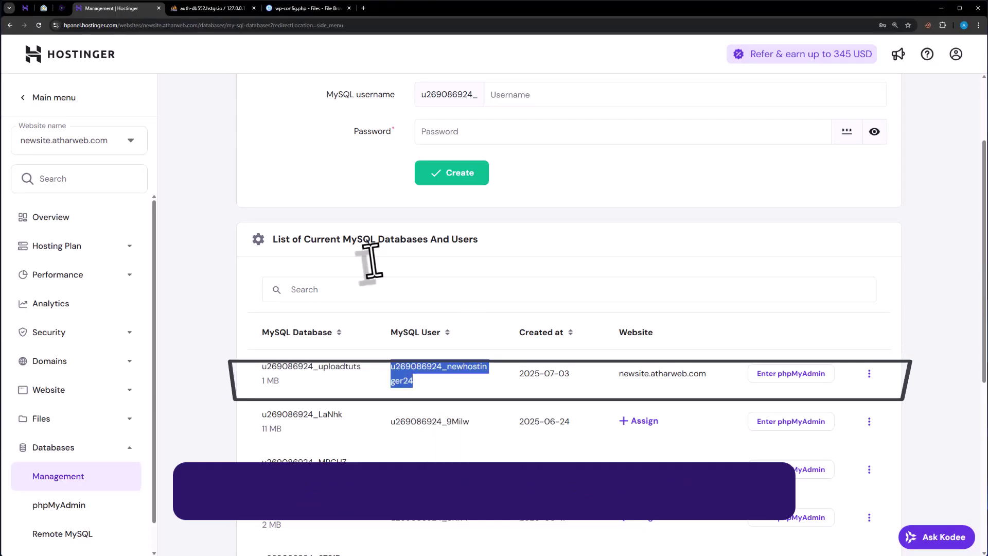
pyautogui.click(315, 10)
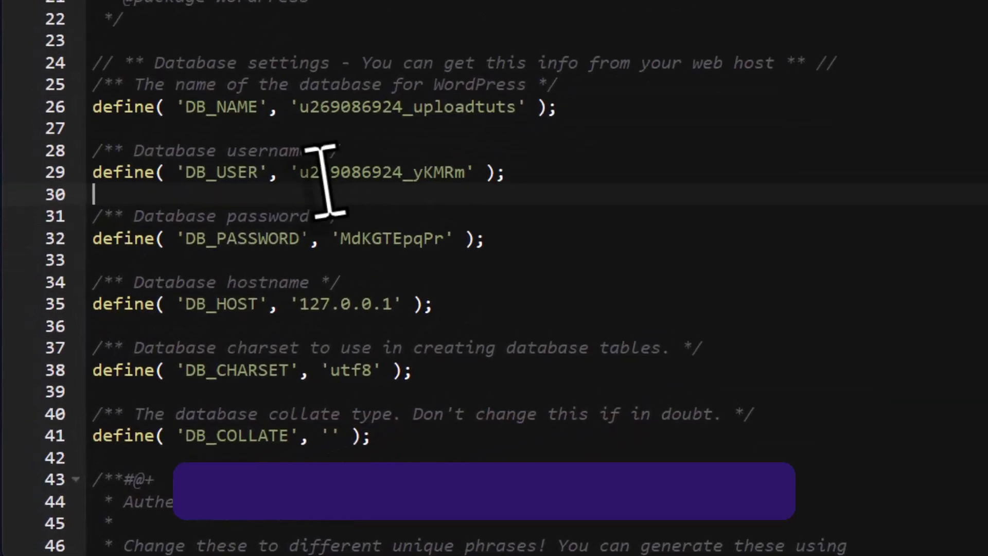
pyautogui.moveTo(308, 161); pyautogui.dragTo(468, 164)
pyautogui.rightClick(468, 163)
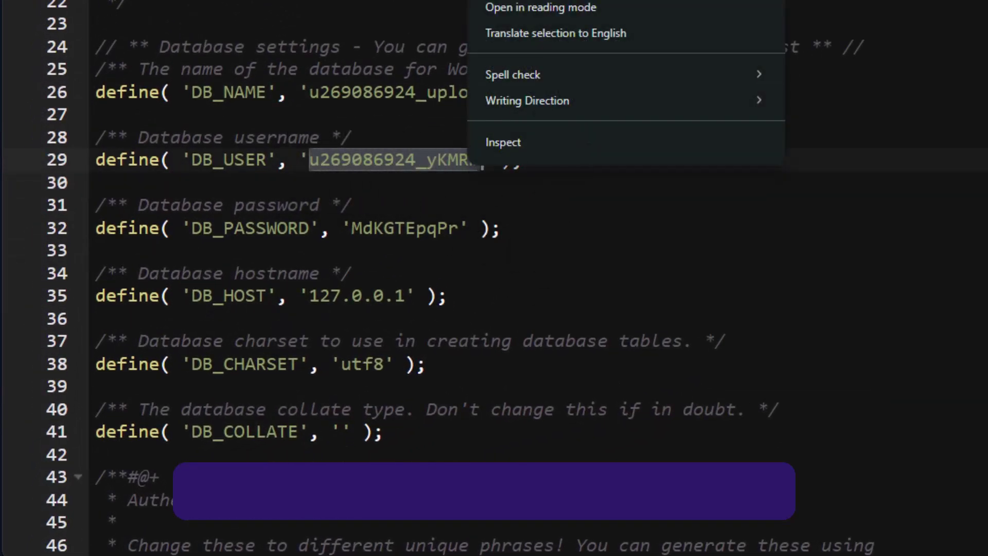
pyautogui.hotkey('ctrl', 'v')
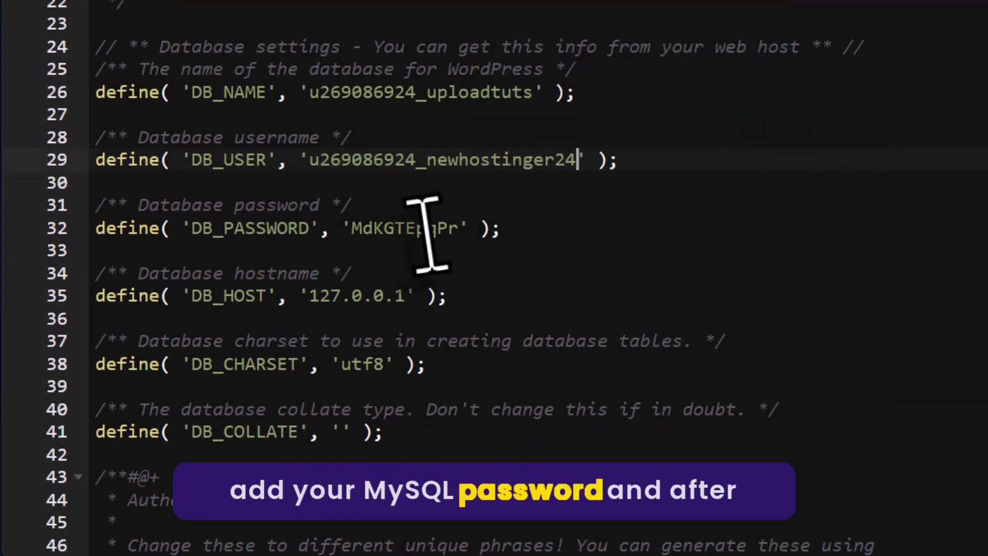
pyautogui.doubleClick(360, 228)
pyautogui.hotkey('ctrl', 'v')
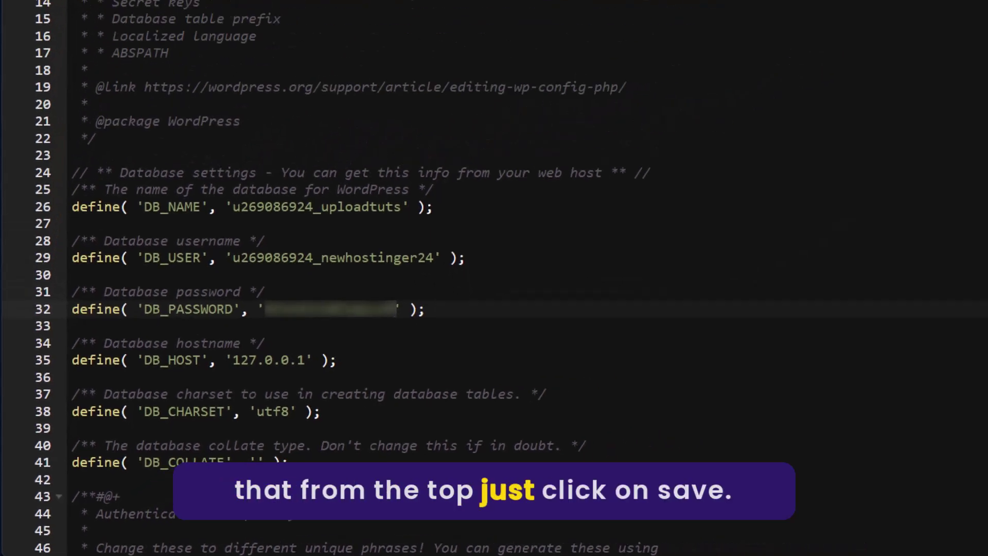
# Save wp-config.php and return to the website's Overview dashboard in hPanel
pyautogui.click(965, 57)
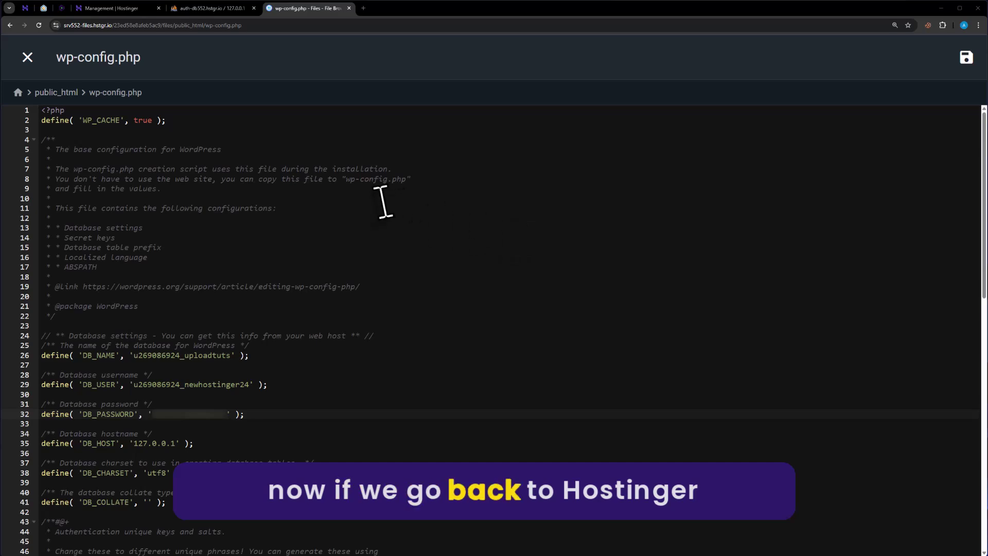
pyautogui.click(116, 8)
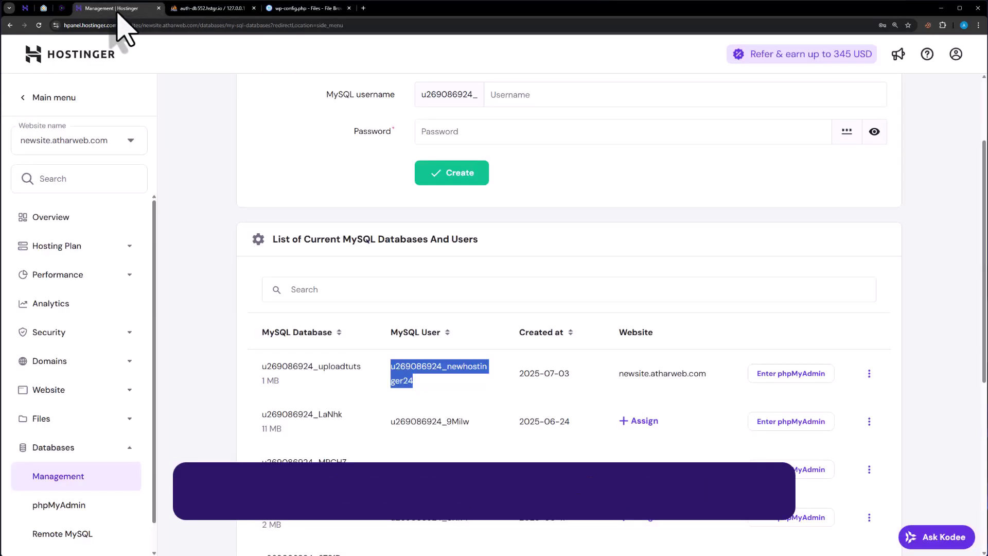
pyautogui.click(100, 217)
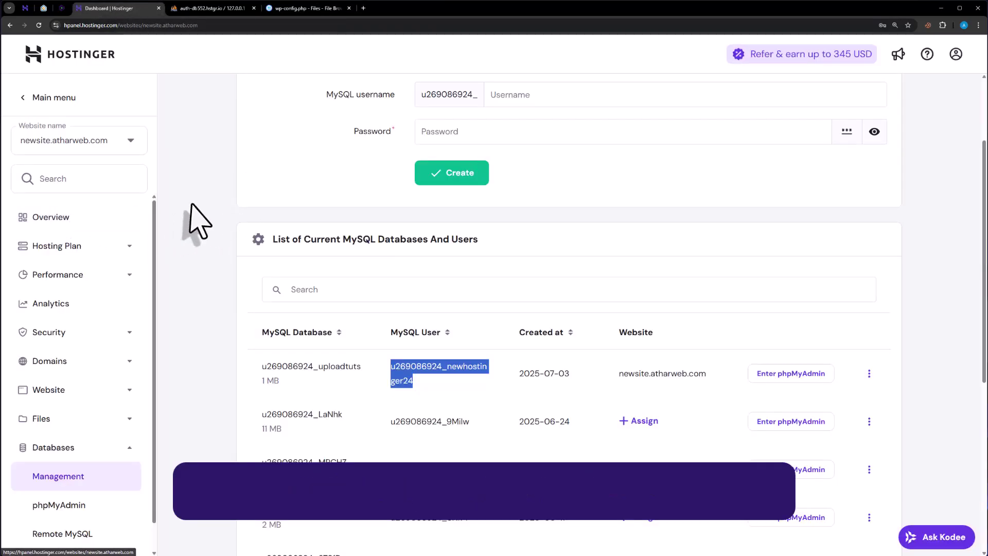